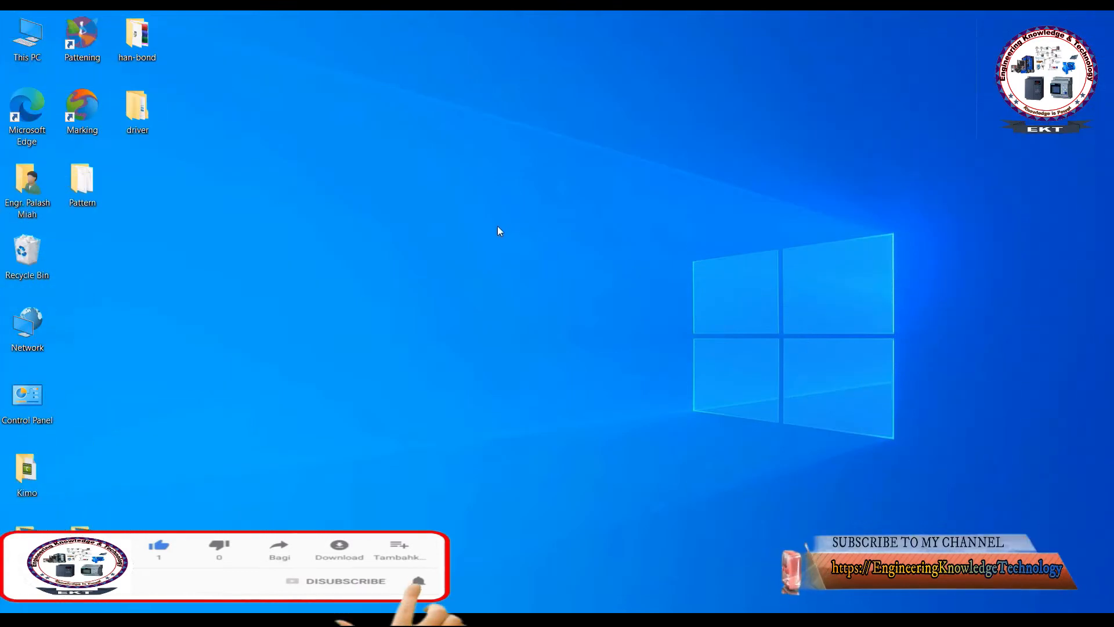
Launch the Pattening program from the desktop as administrator and log in with the HandBond user.
right_click(73, 44)
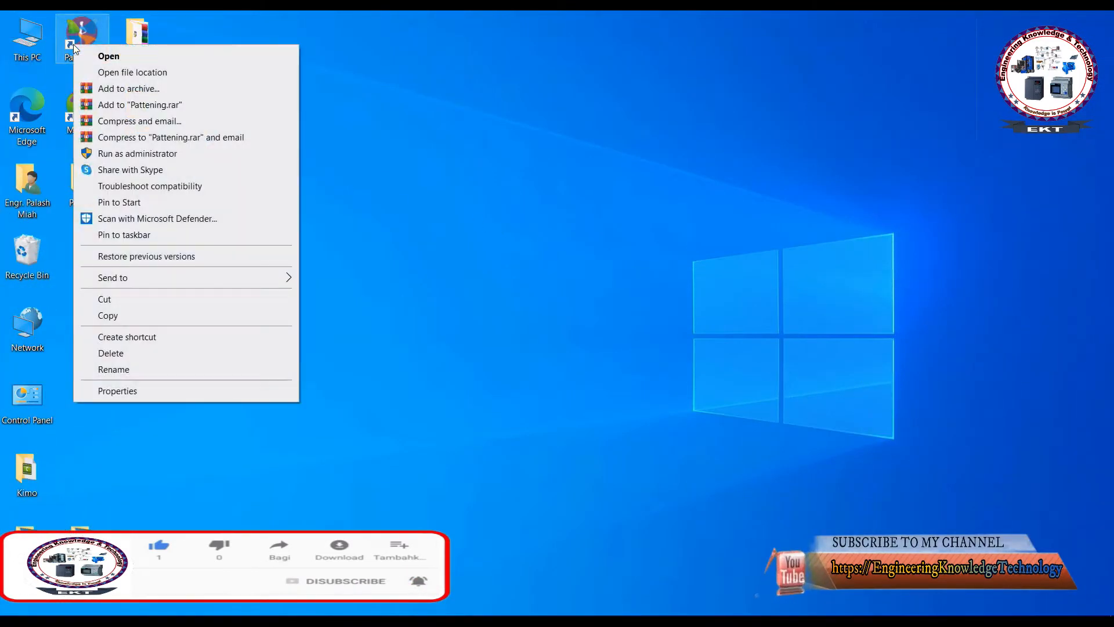
left_click(132, 154)
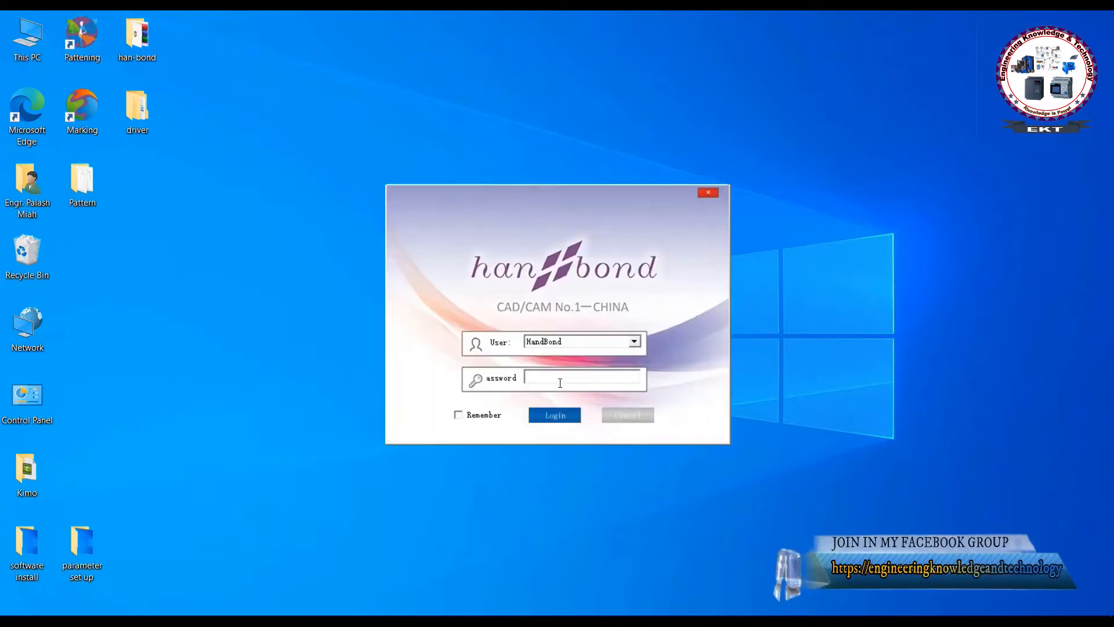
left_click(561, 413)
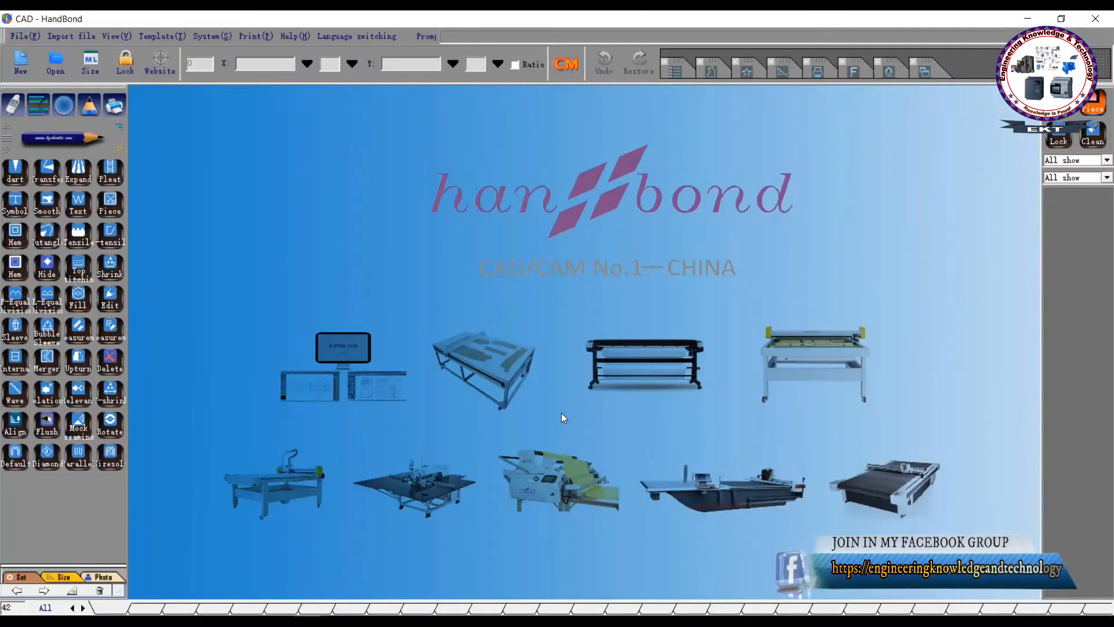
Import the second DXF file listed in the desktop's Pattern folder, accepting the current import settings.
left_click(65, 36)
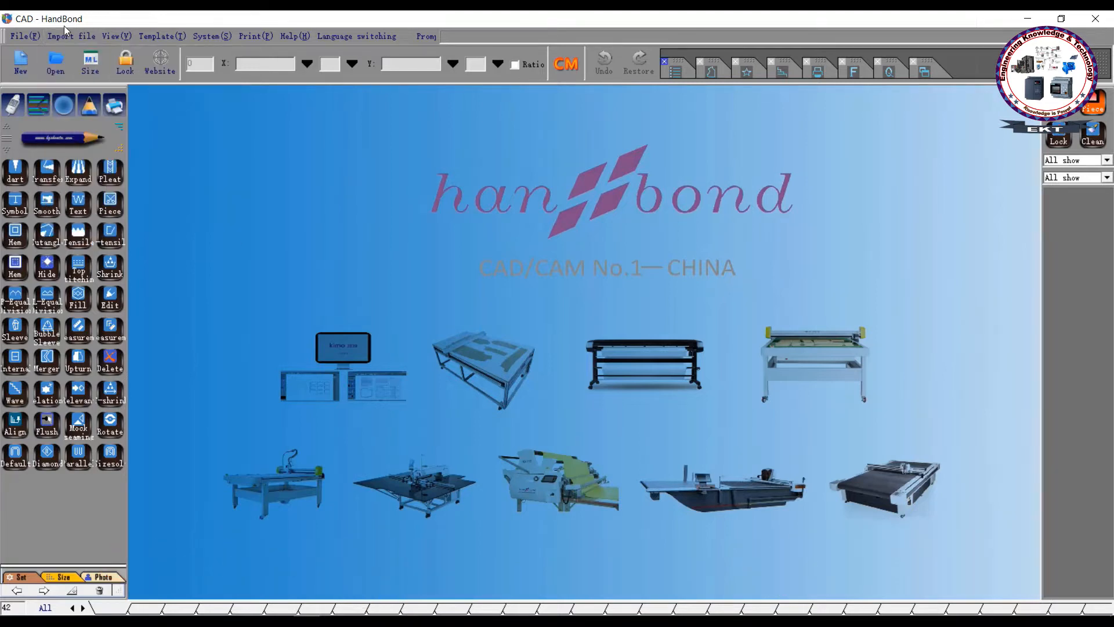
left_click(81, 37)
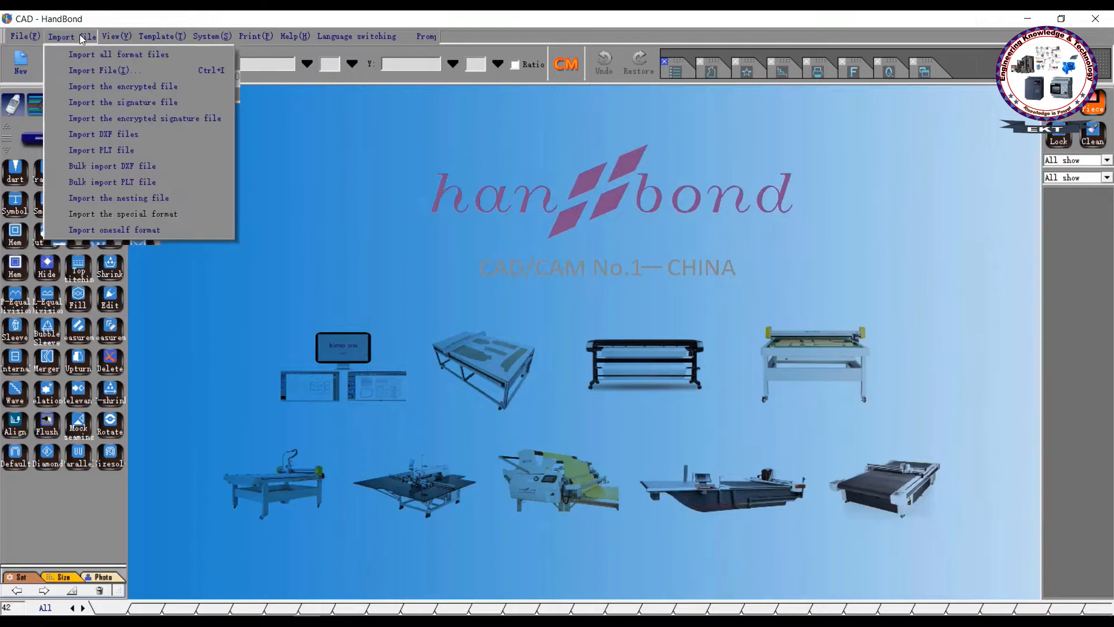
left_click(113, 135)
left_click(502, 248)
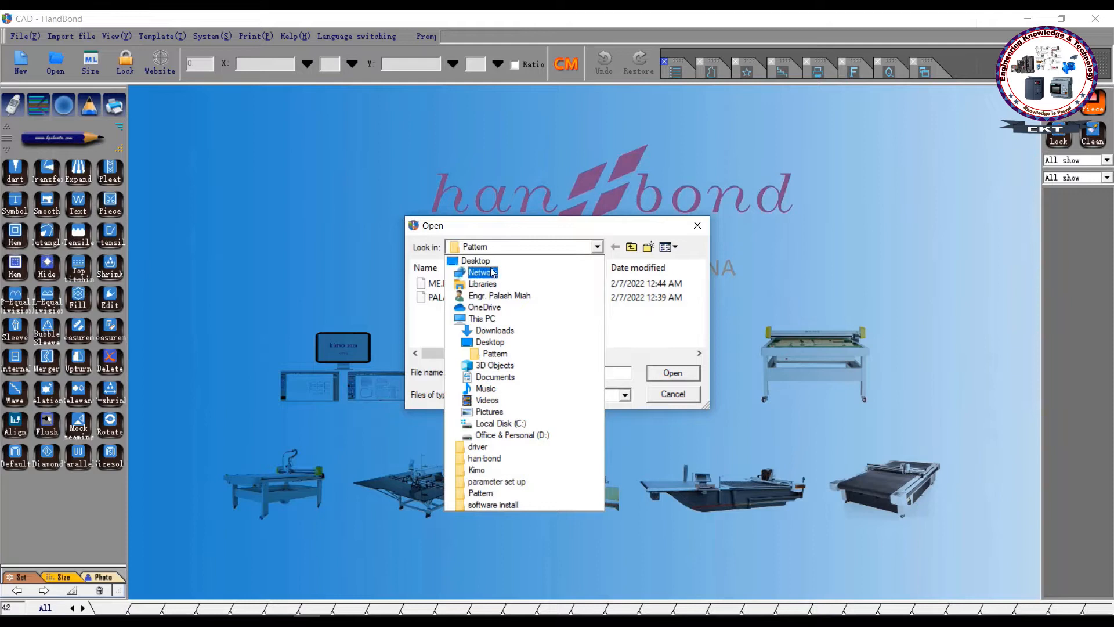
left_click(476, 261)
scroll(510, 321, "down", 5)
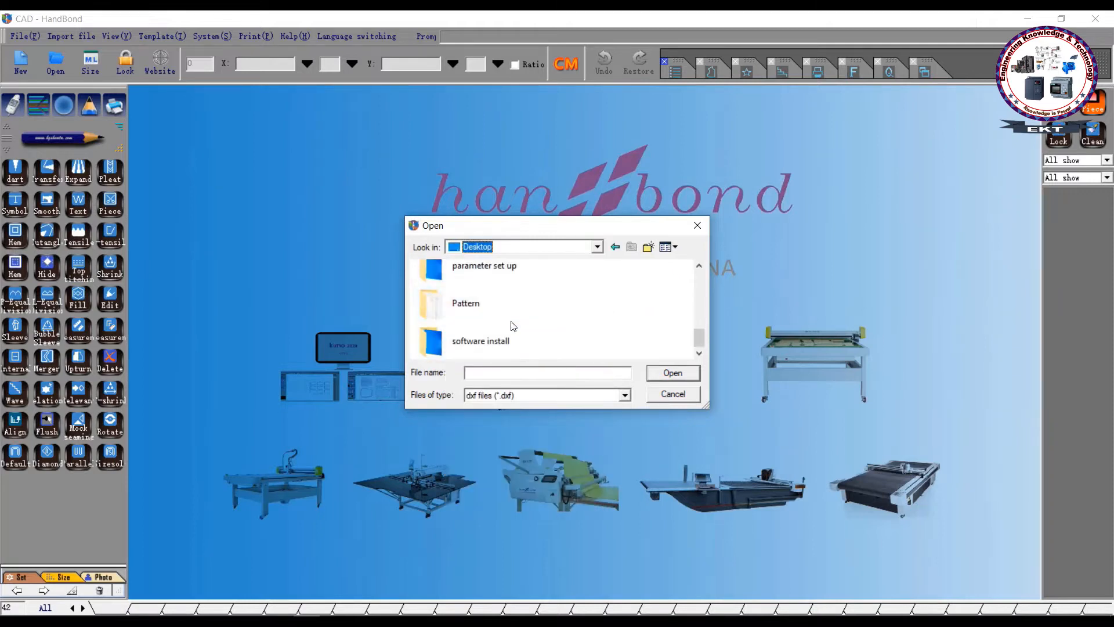
double_click(487, 318)
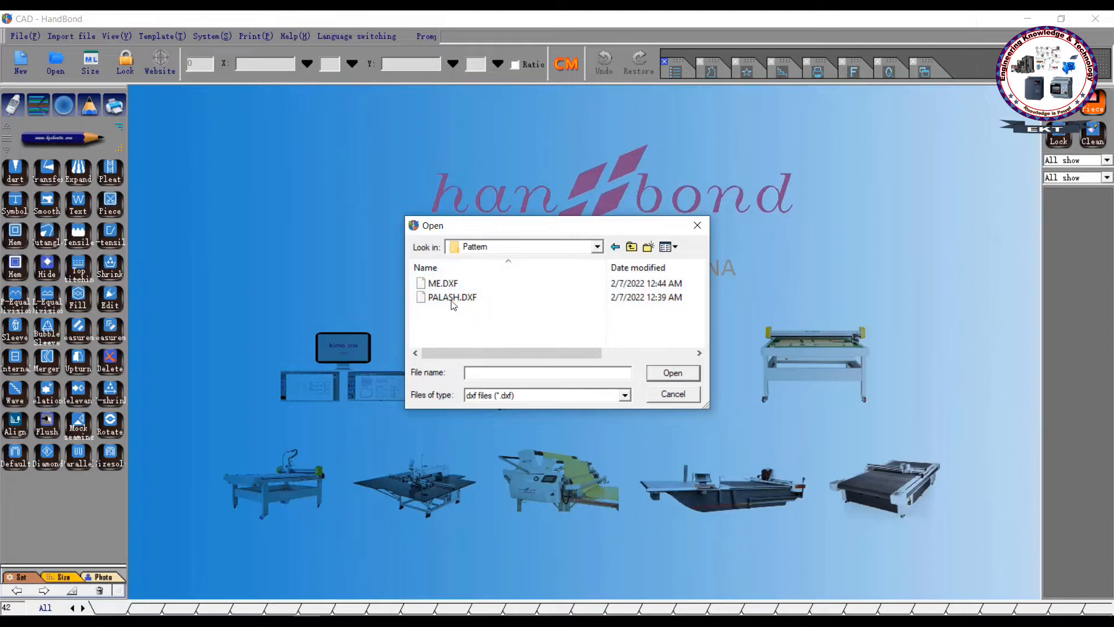
double_click(451, 297)
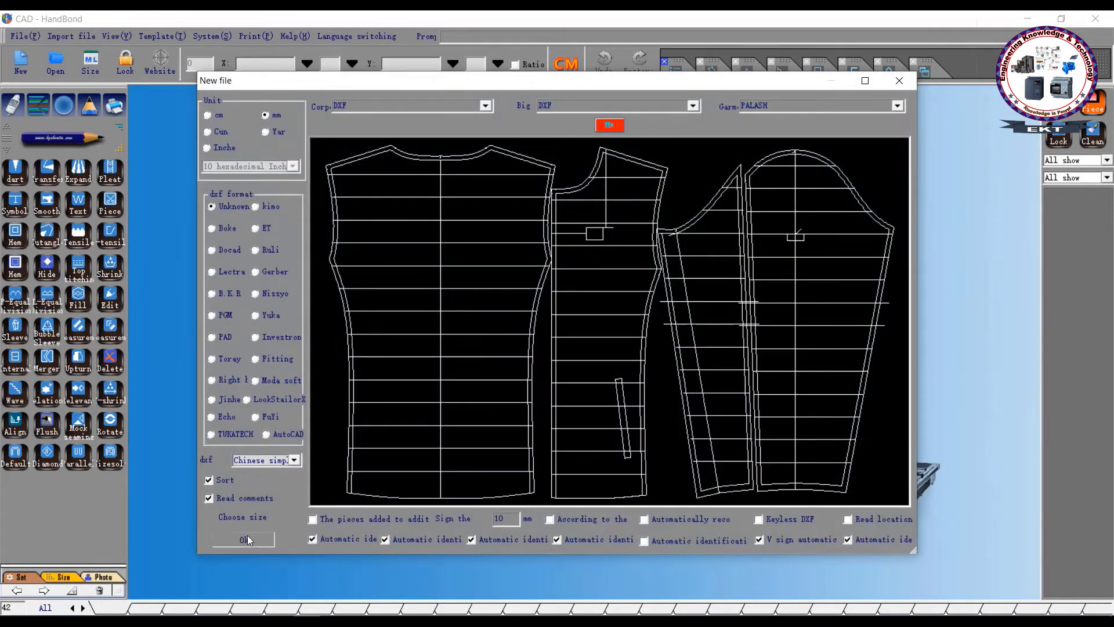
left_click(248, 538)
left_click(517, 358)
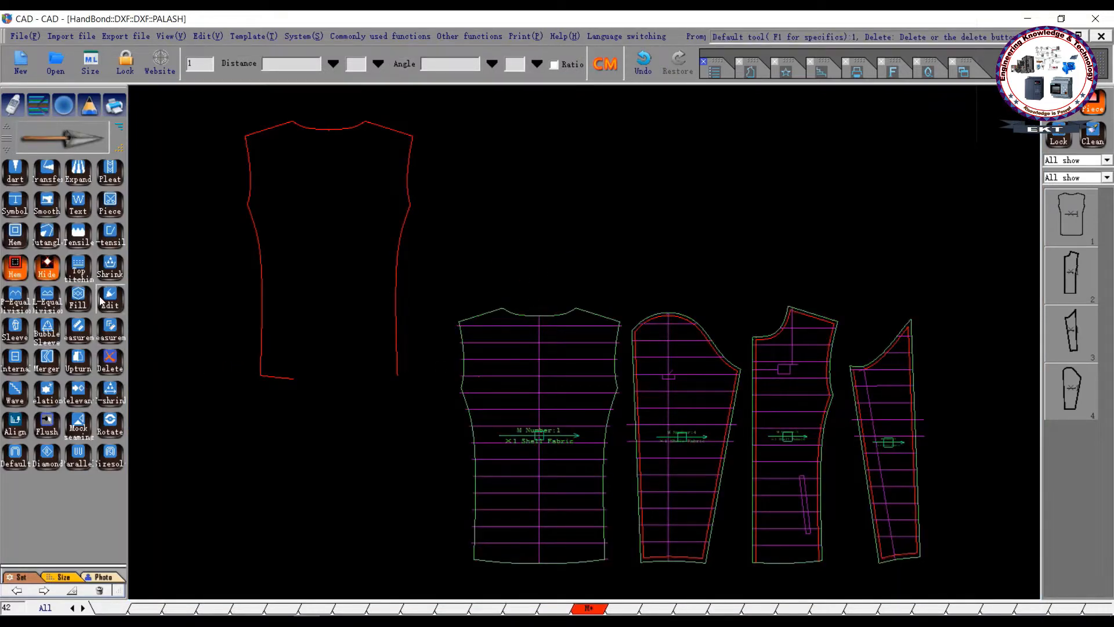
Turn off the hem on the pieces and delete the loose, incomplete torso outline above them.
left_click(16, 268)
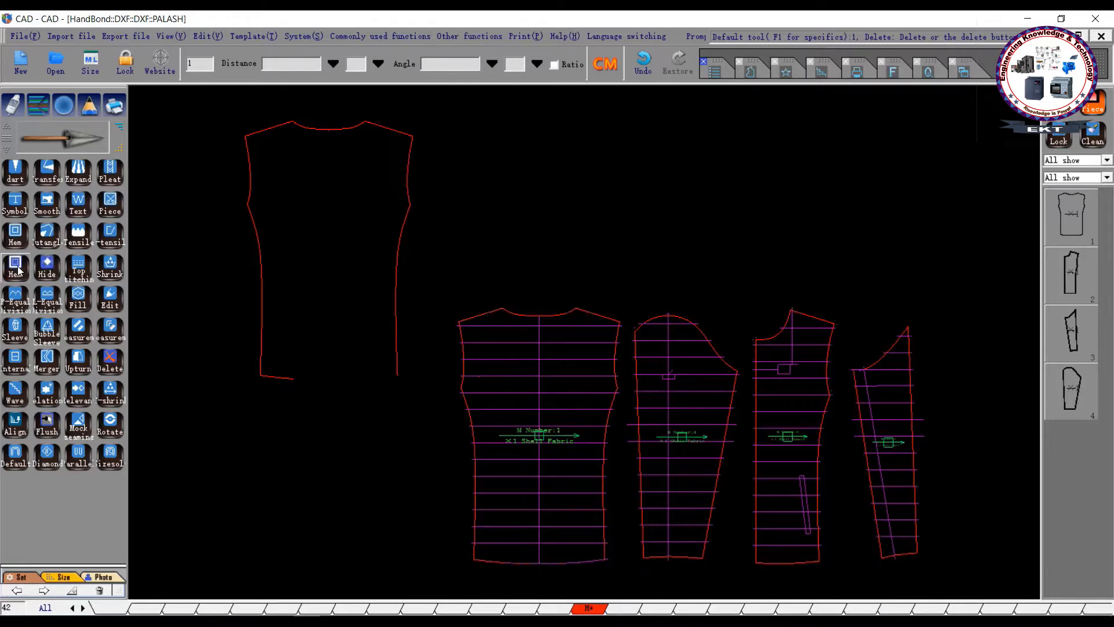
left_click_drag(205, 103, 432, 412)
key("Delete")
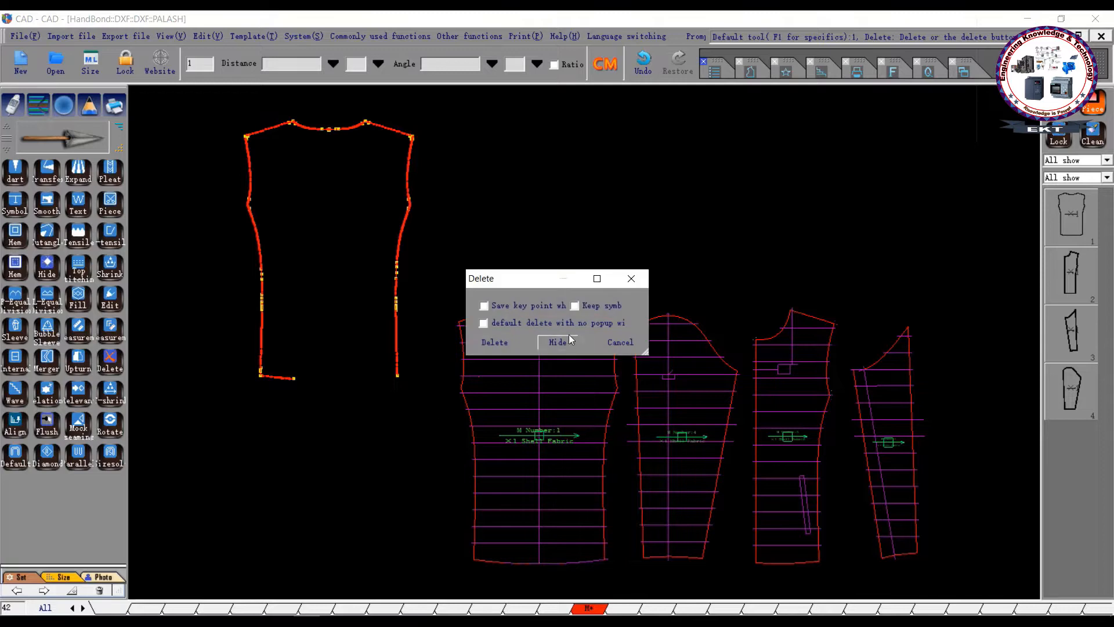
left_click(493, 341)
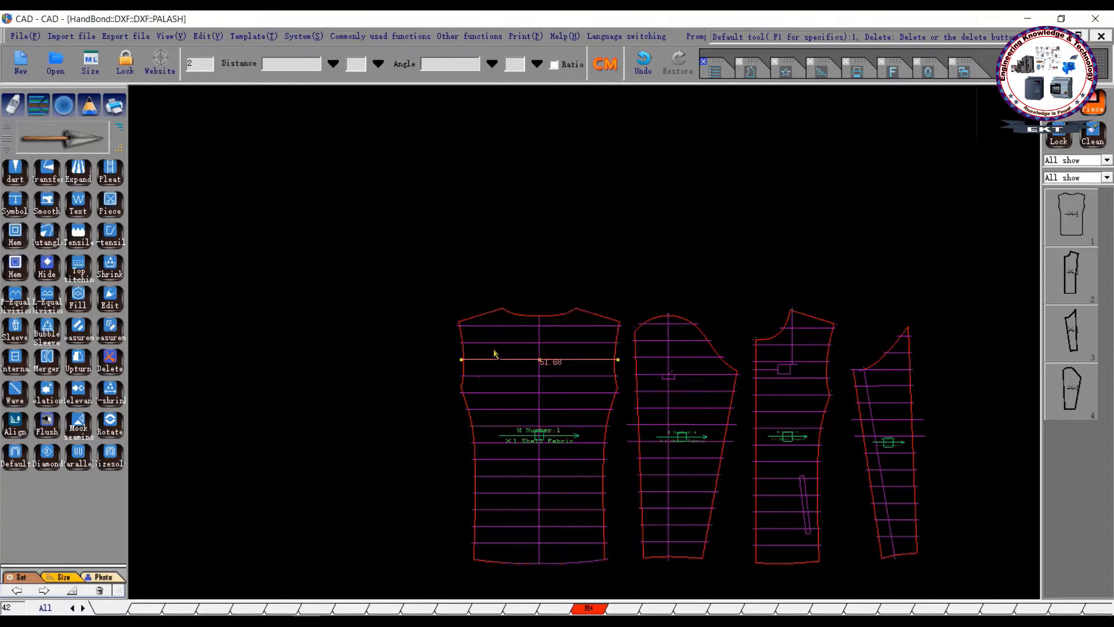
Move the torso piece into the empty area to the right of the other pieces.
scroll(496, 354, "up", 2)
scroll(588, 487, "down", 2)
left_click_drag(348, 189, 483, 423)
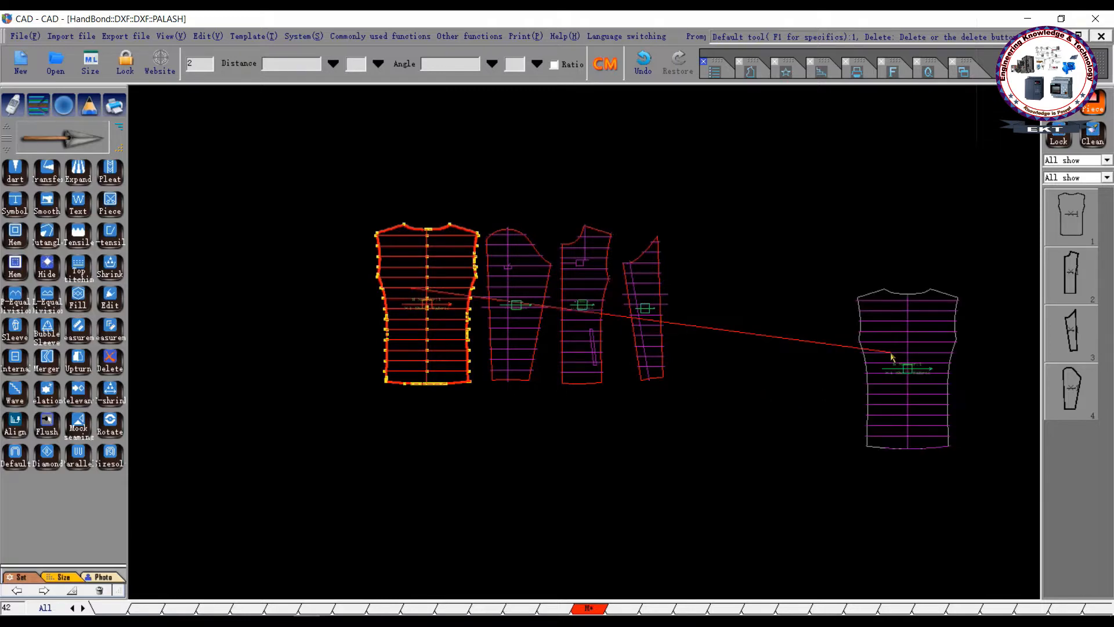
left_click(891, 356)
Delete the three narrower pieces, leaving out the relocated torso piece.
left_click_drag(326, 167, 749, 429)
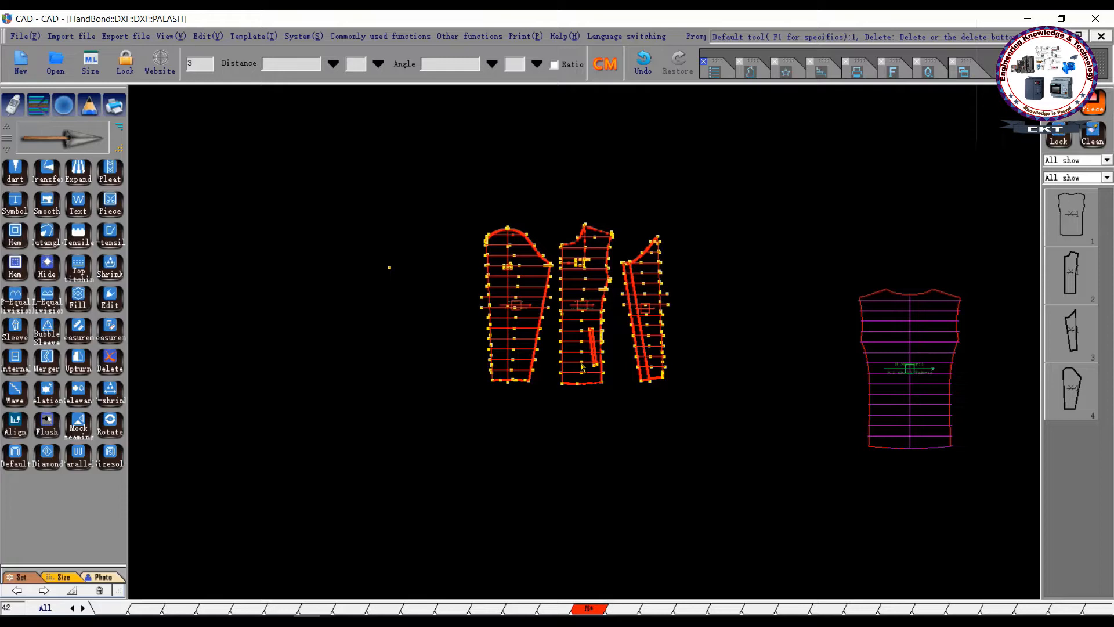
key("Delete")
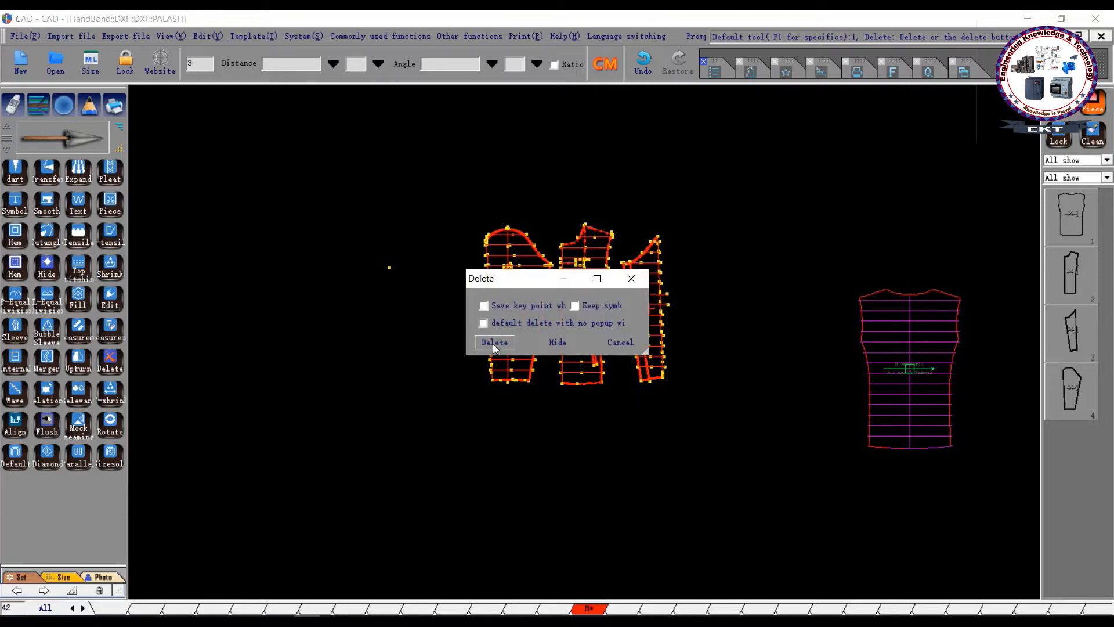
left_click(494, 342)
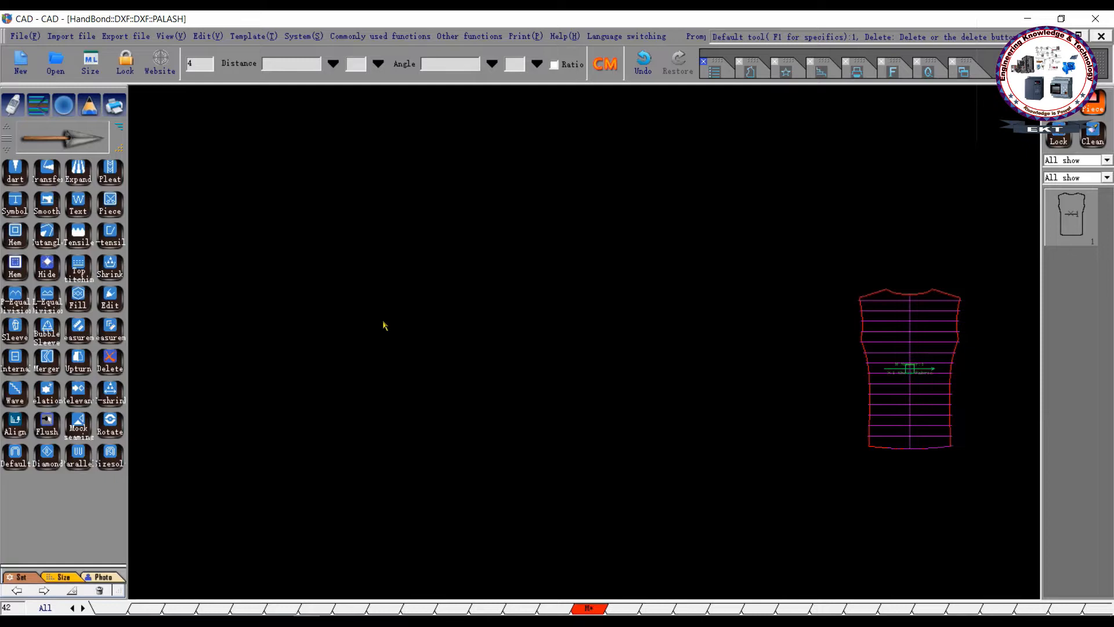
Rotate the remaining torso piece 90 degrees counterclockwise so that its neckline faces left.
scroll(576, 348, "down", 3)
scroll(672, 357, "up", 3)
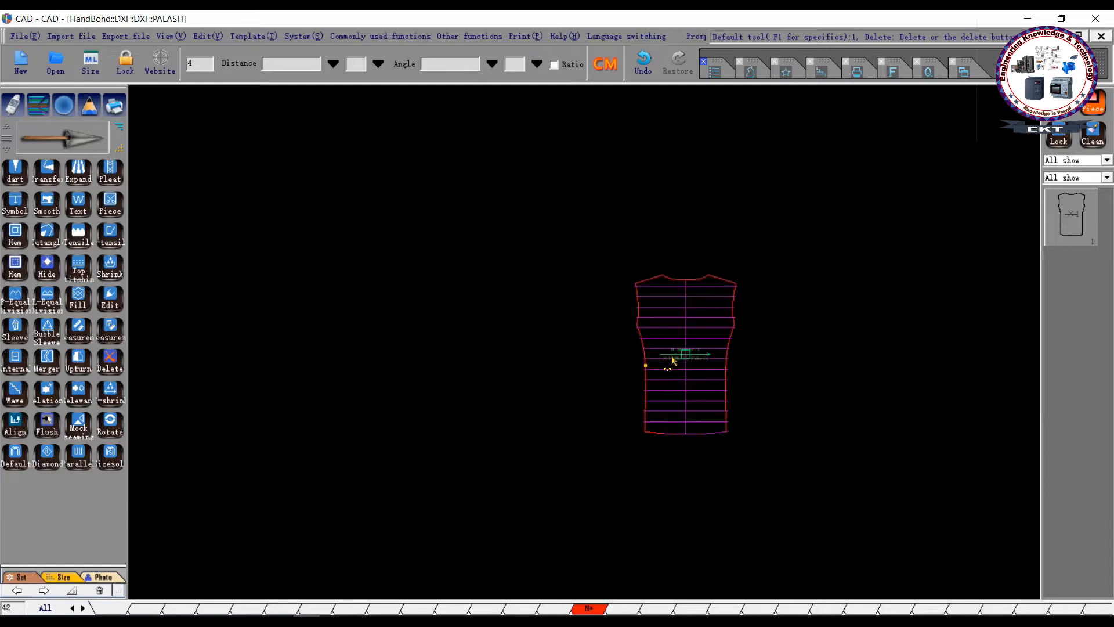
scroll(669, 353, "up", 2)
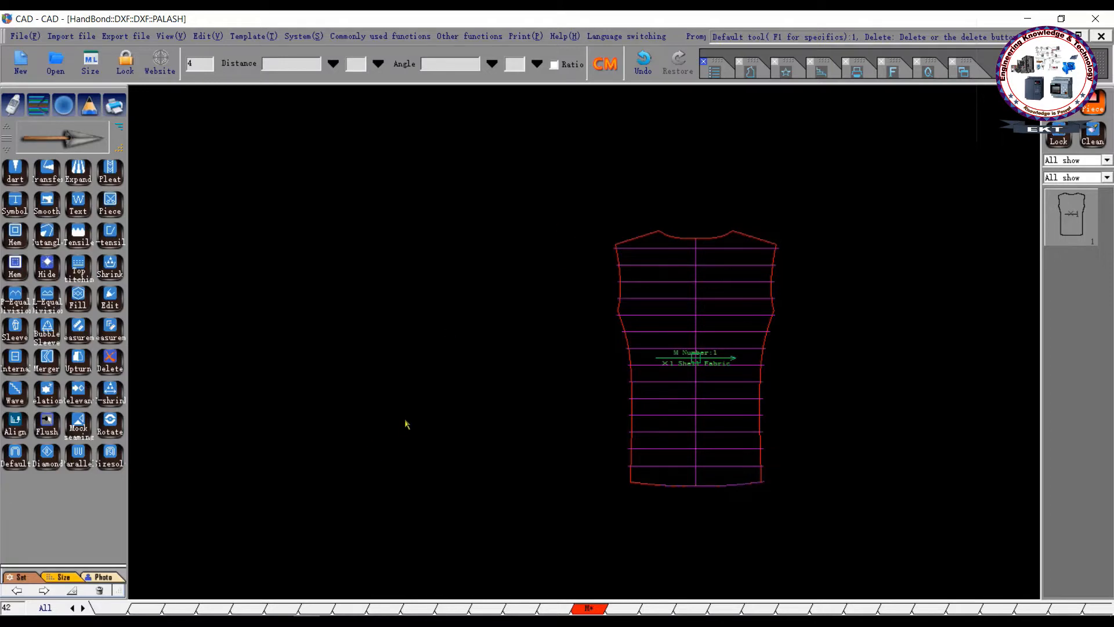
left_click_drag(814, 511, 818, 516)
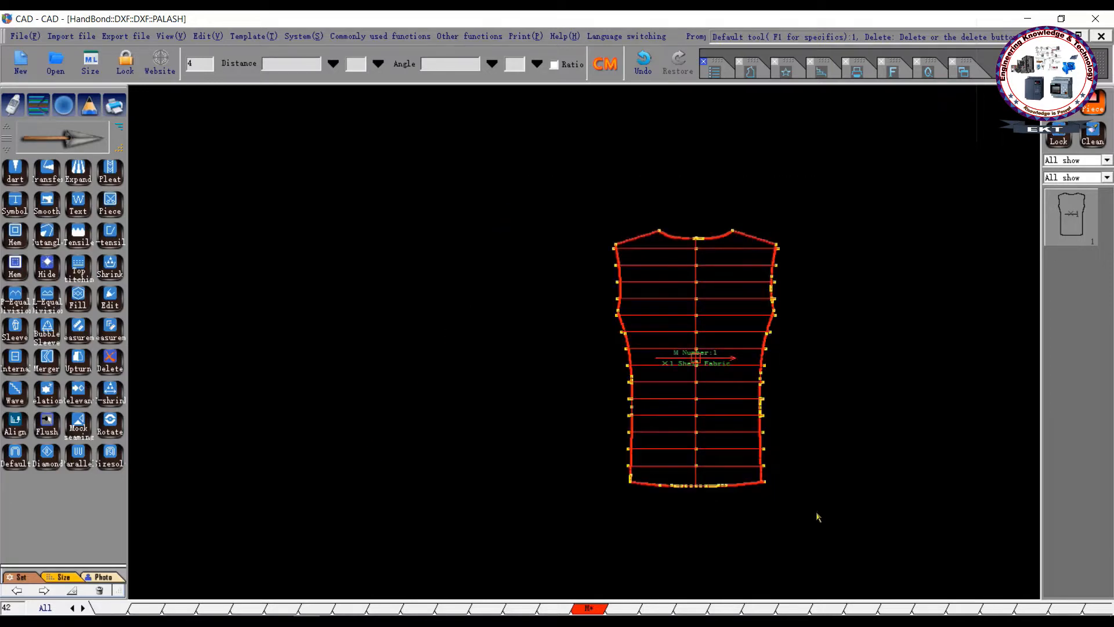
left_click(119, 432)
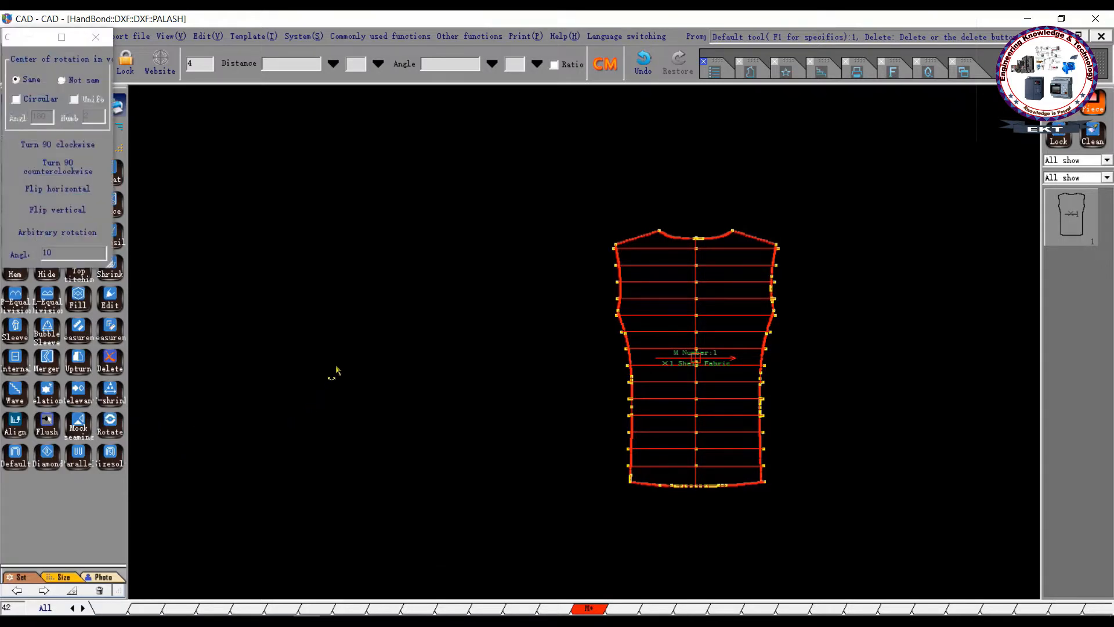
left_click(391, 364)
left_click(499, 364)
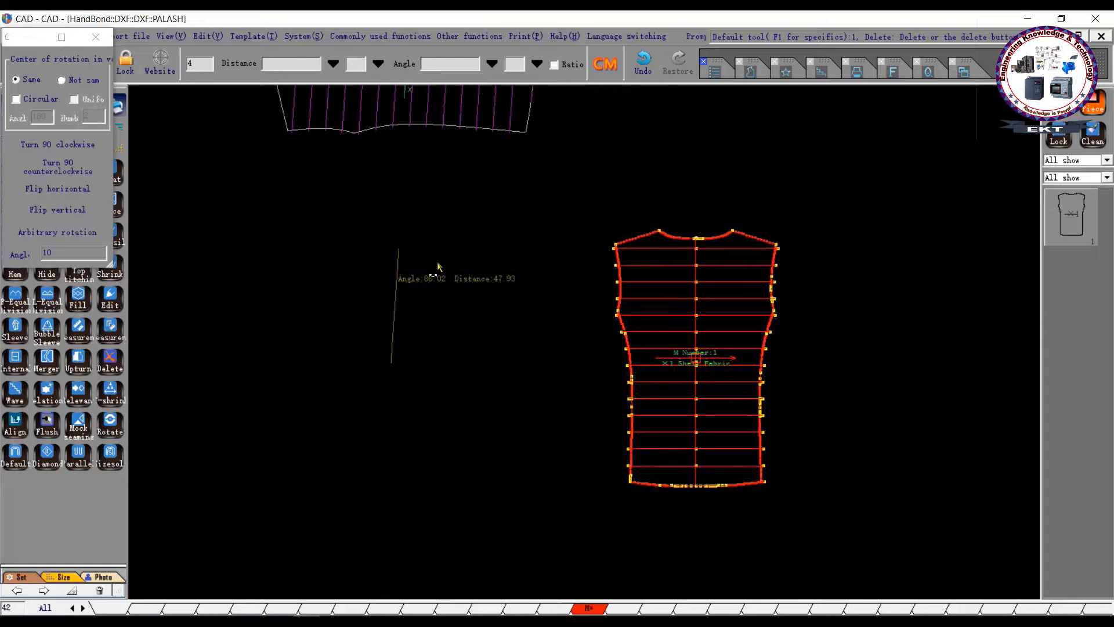
left_click(398, 250)
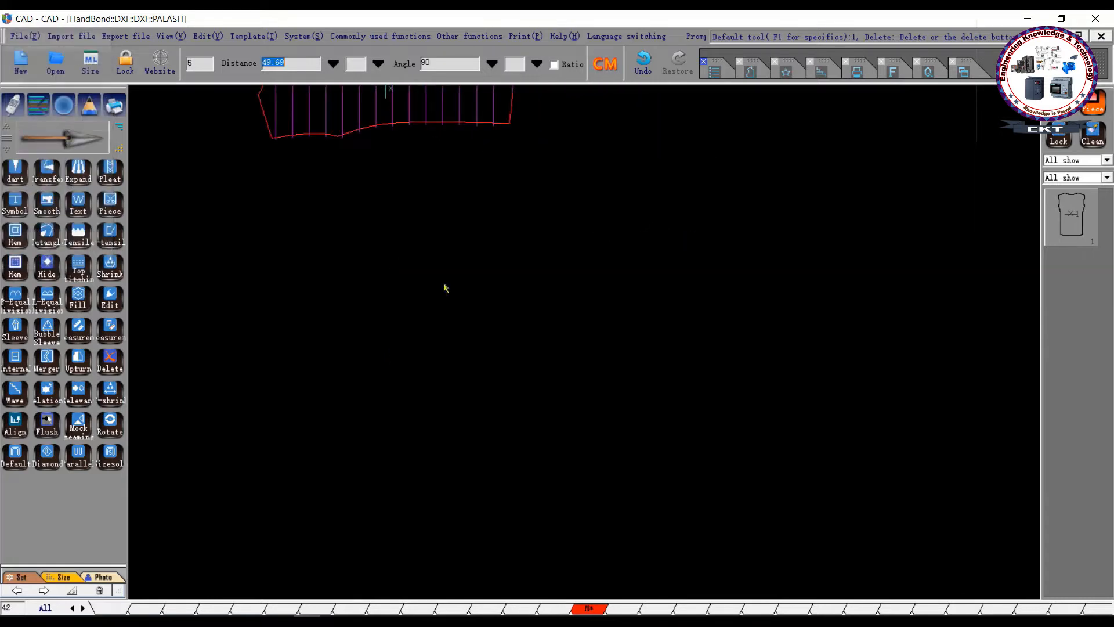
Delete the long horizontal centre line running through the rotated torso piece.
scroll(516, 253, "up", 3)
scroll(517, 261, "down", 2)
scroll(545, 391, "up", 3)
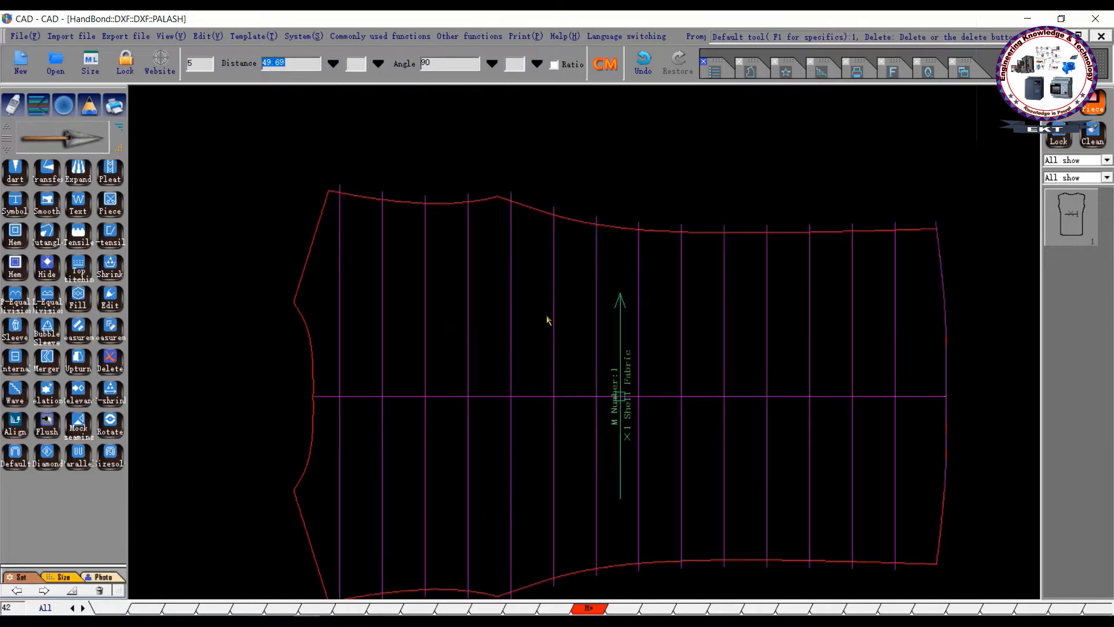
scroll(572, 460, "down", 2)
scroll(551, 552, "up", 2)
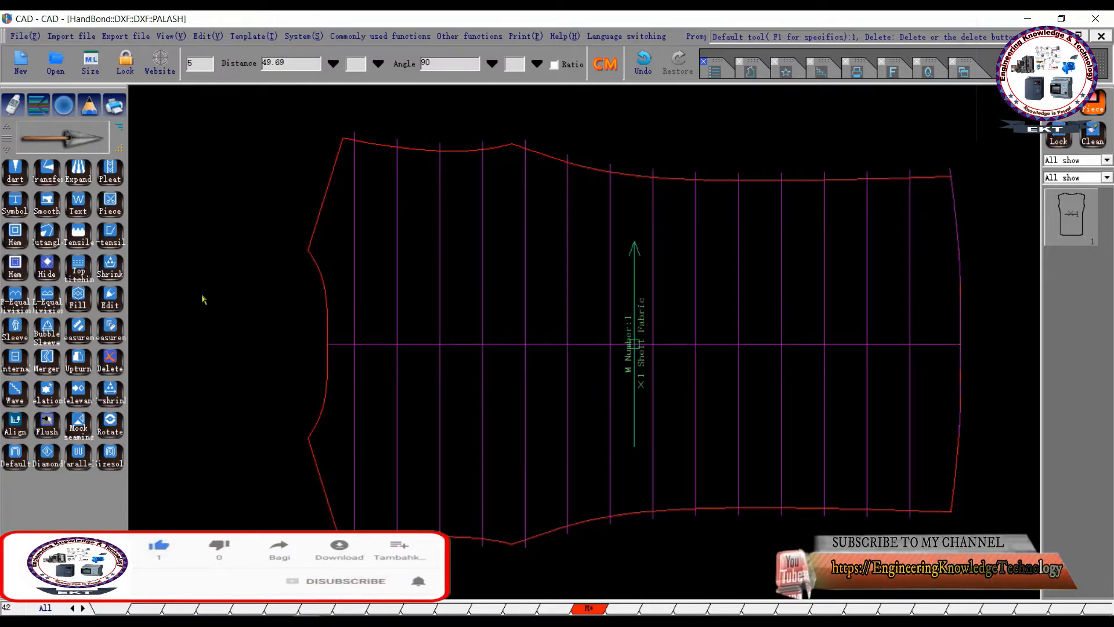
left_click(365, 345)
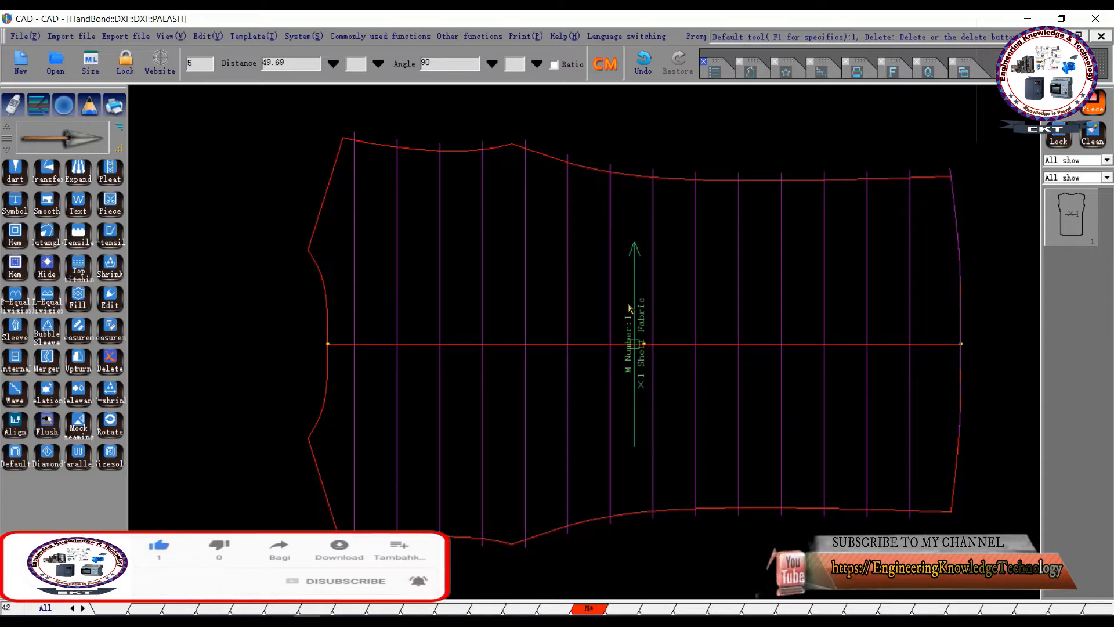
key("Delete")
left_click(494, 342)
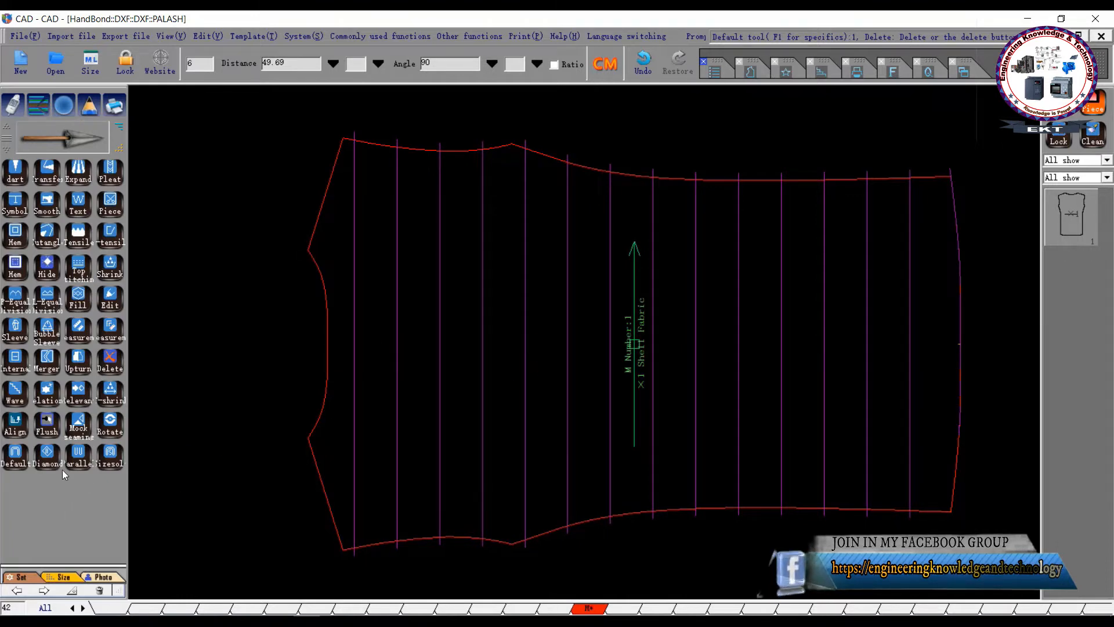
left_click(18, 457)
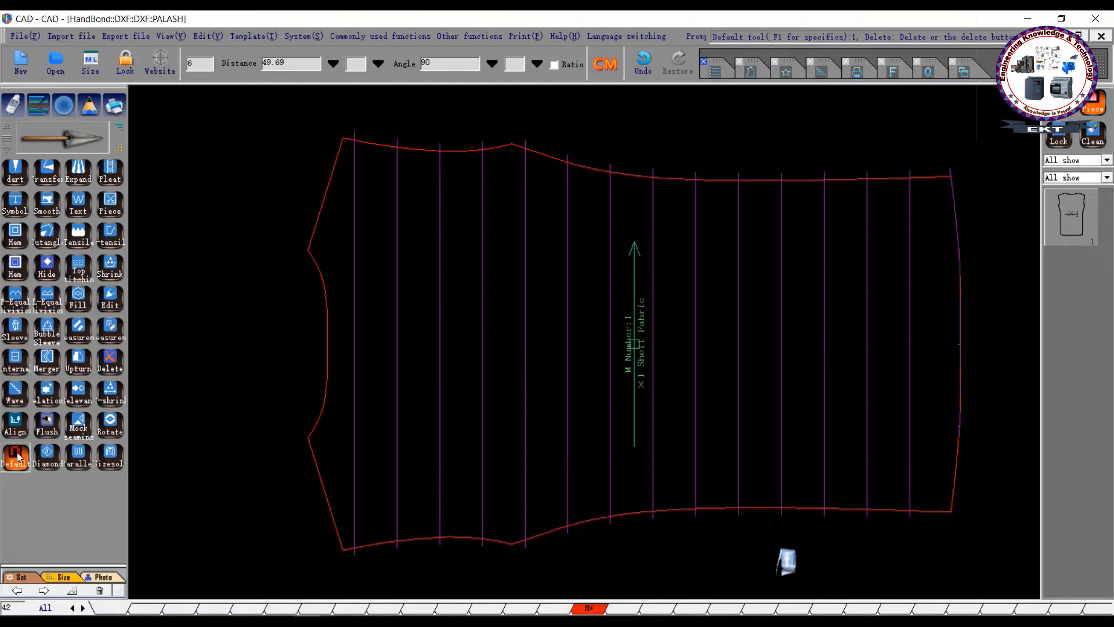
left_click_drag(341, 399, 923, 388)
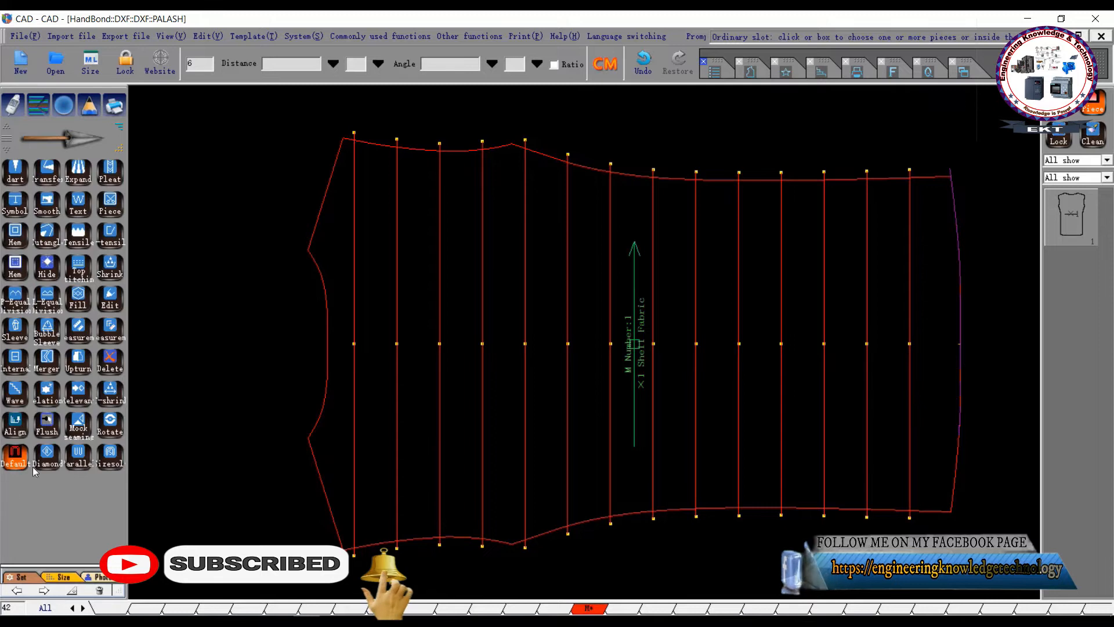
left_click(46, 455)
left_click_drag(339, 433, 925, 440)
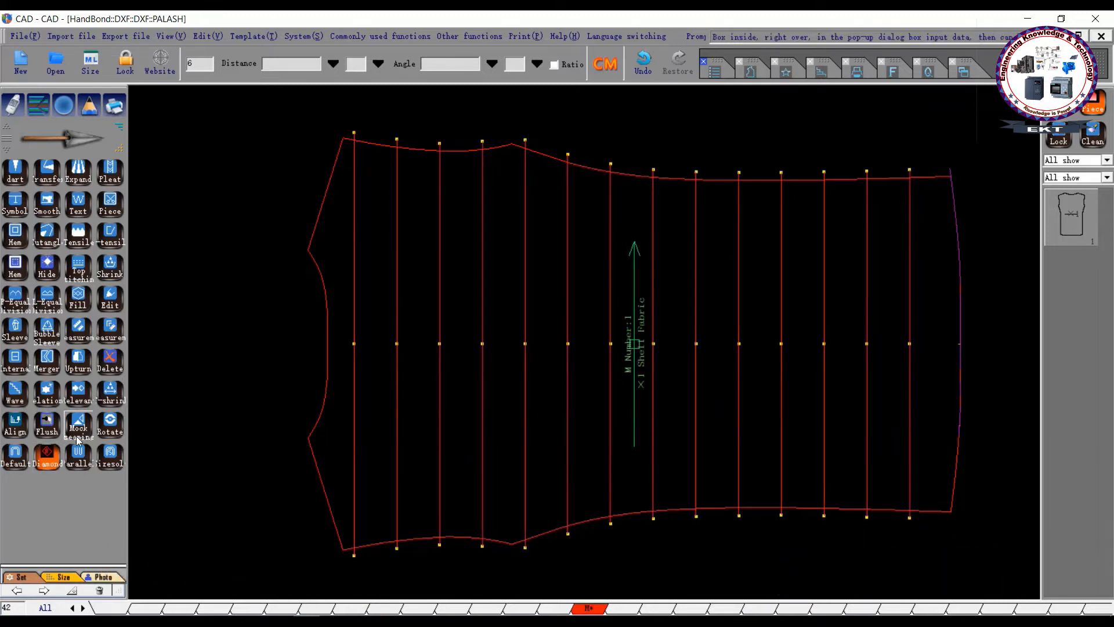
left_click(44, 454)
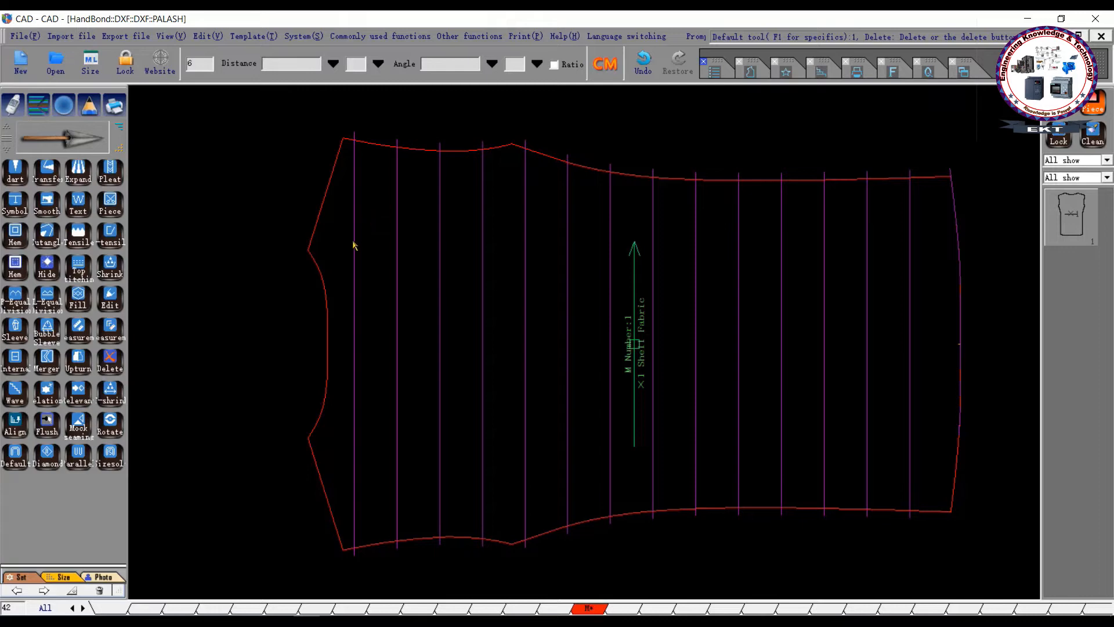
Select all the internal crosswise lines of the torso piece with the Default slot tool and open the slot settings.
left_click(15, 458)
left_click(351, 432)
left_click(345, 414)
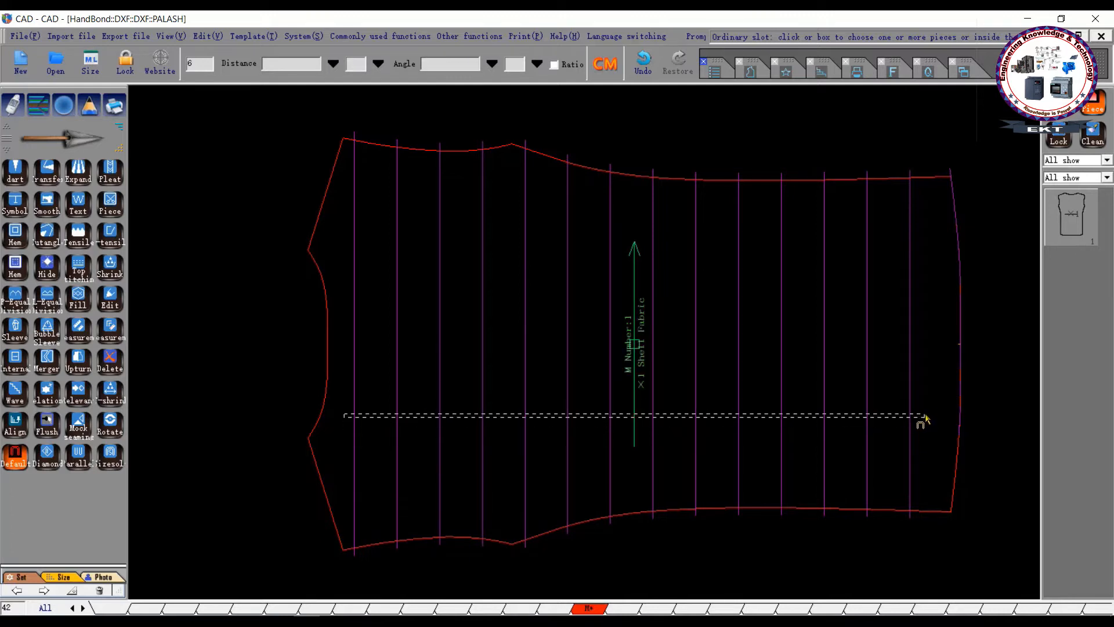
scroll(886, 447, "down", 3)
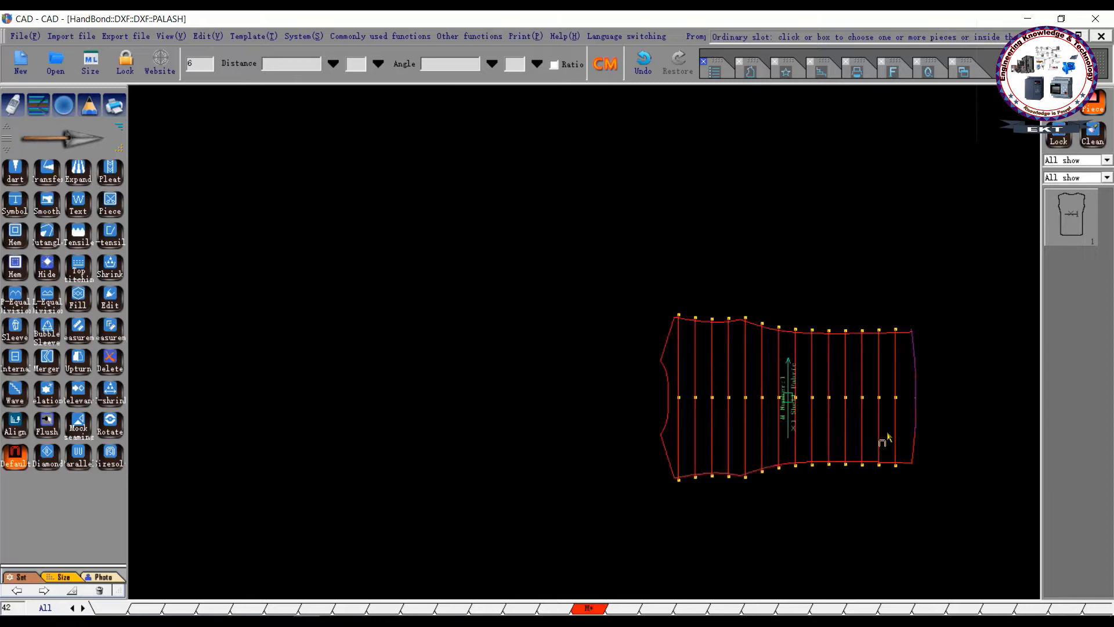
scroll(898, 452, "down", 2)
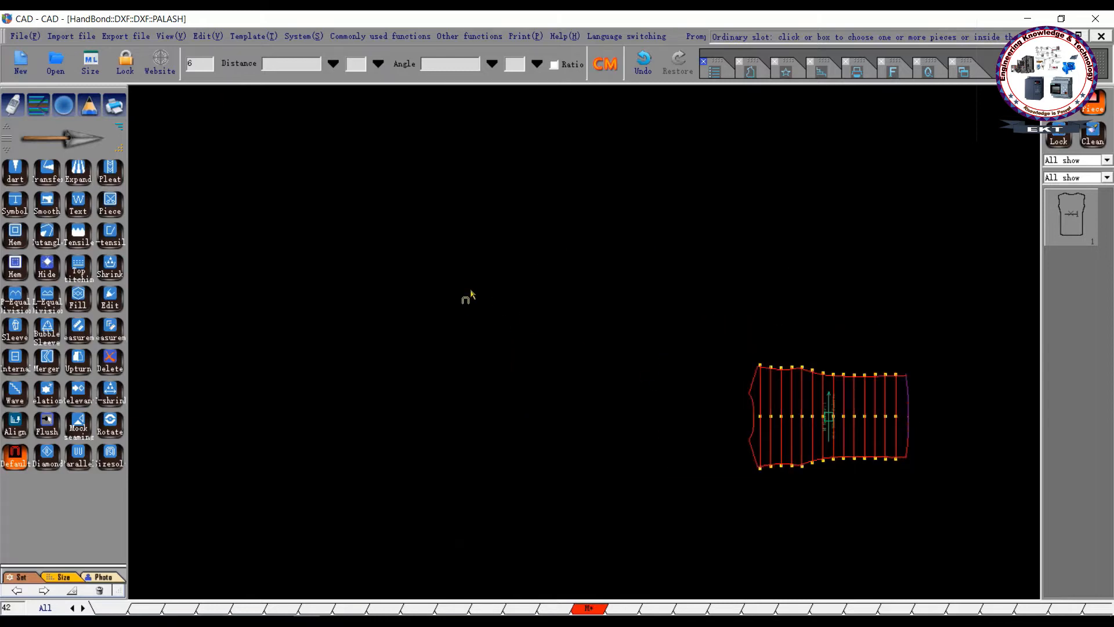
right_click(471, 292)
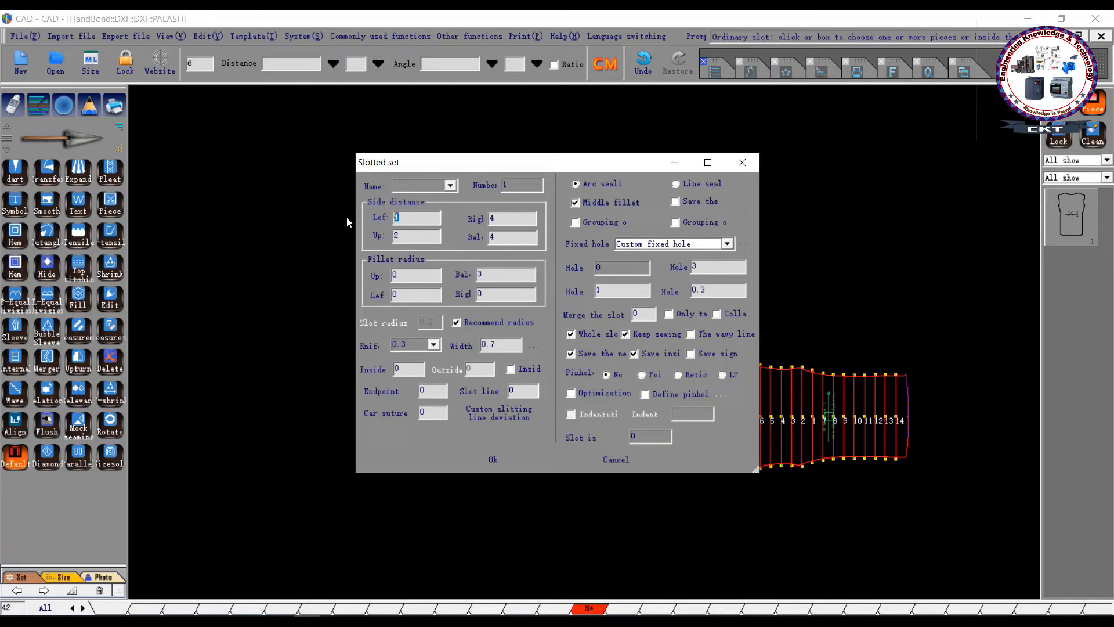
Set the slot's left side distance to 3 and apply the slot settings to the selected internal lines.
type("3")
key("Tab")
left_click_drag(477, 234, 468, 233)
left_click_drag(490, 344, 494, 345)
left_click(493, 460)
Place the generated slotted template in the empty area above and to the left of the original torso piece.
scroll(496, 456, "down", 2)
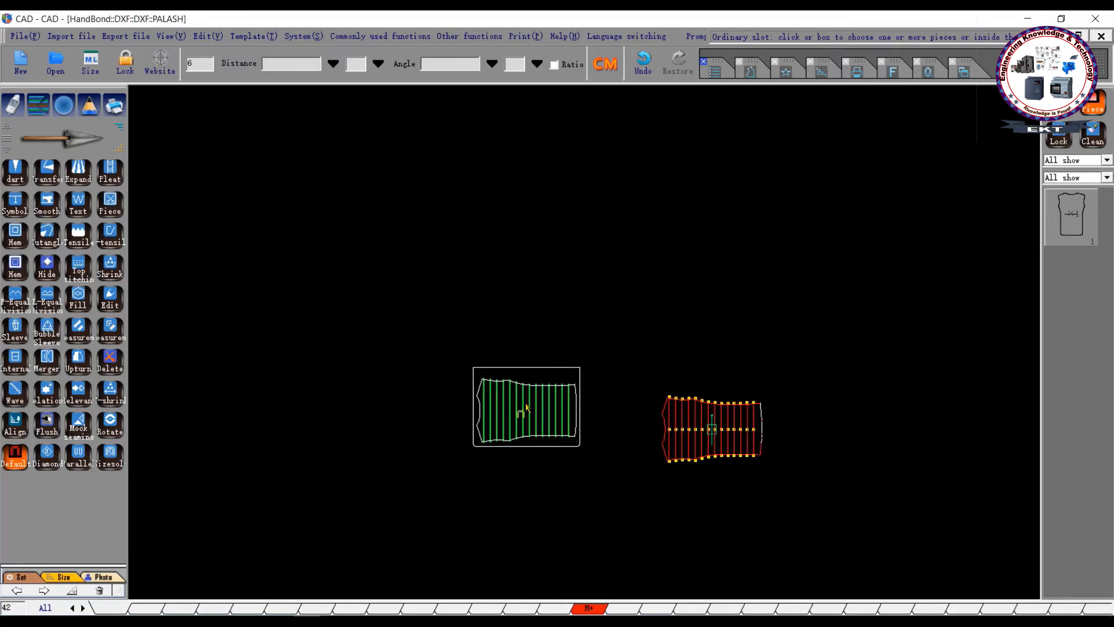
left_click(487, 273)
scroll(482, 268, "up", 3)
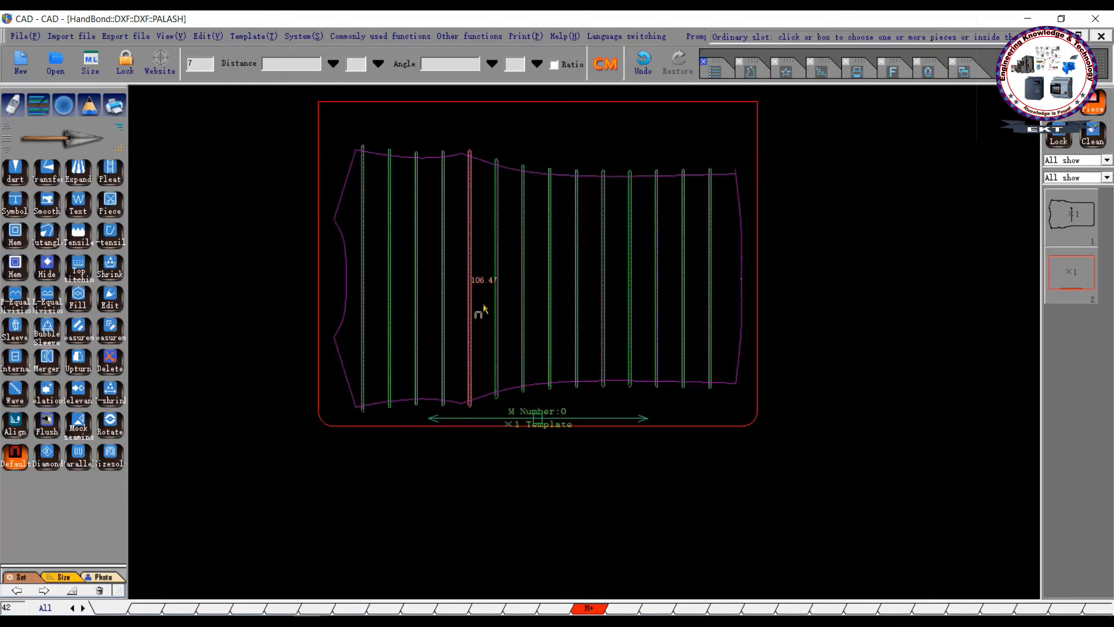
scroll(468, 321, "down", 2)
scroll(441, 229, "up", 2)
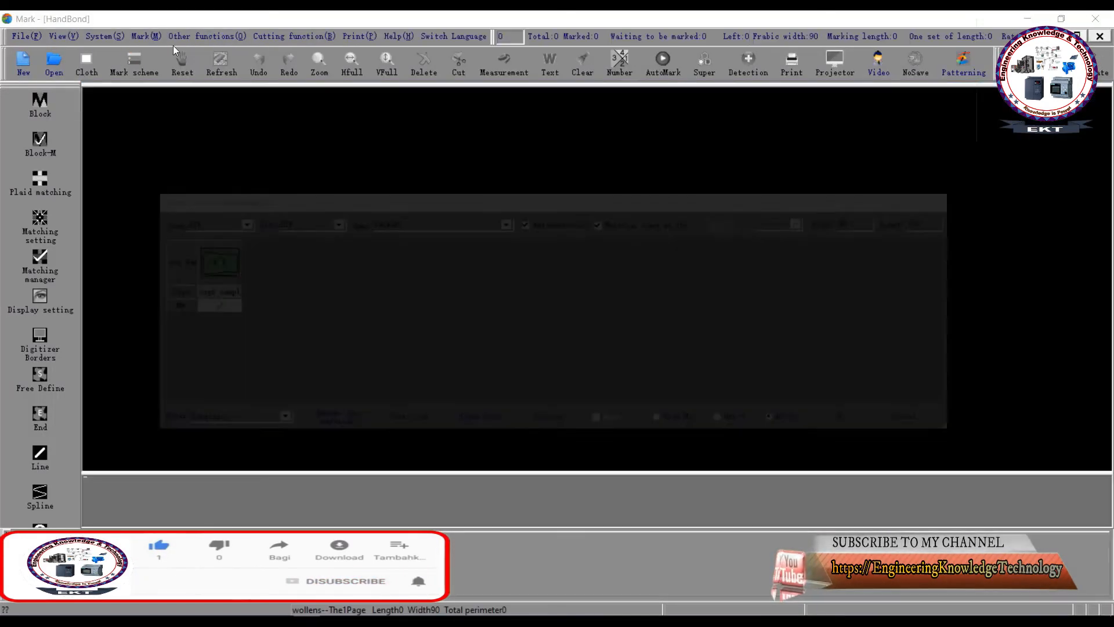
In the Mark program, confirm the marker scheme and place the slotted PALASH template piece at the origin corner of the marker.
left_click(861, 420)
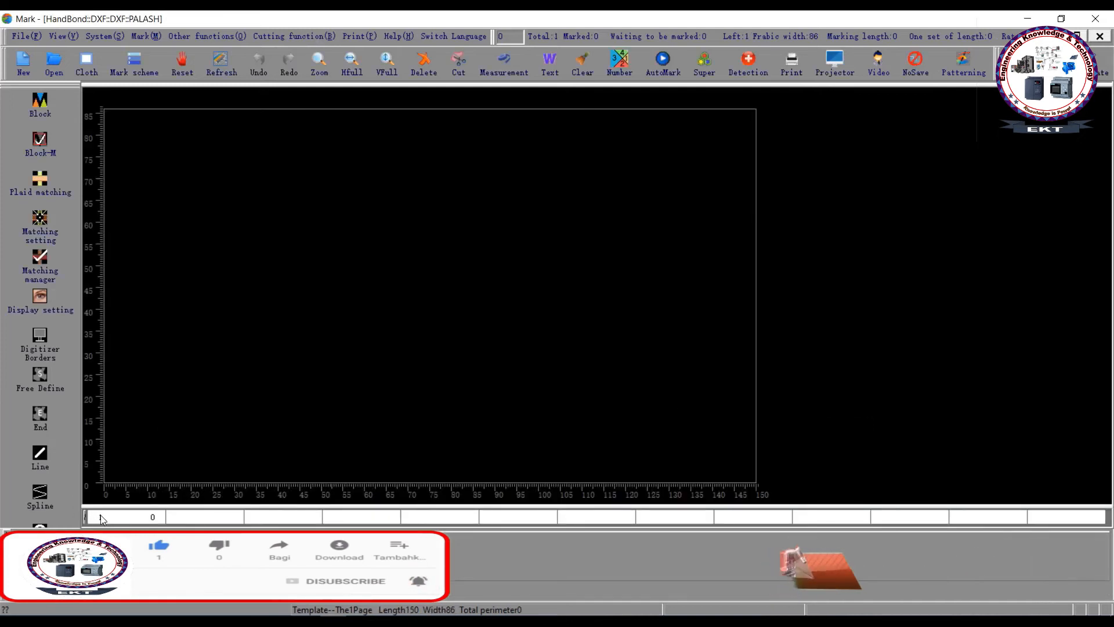
left_click(103, 514)
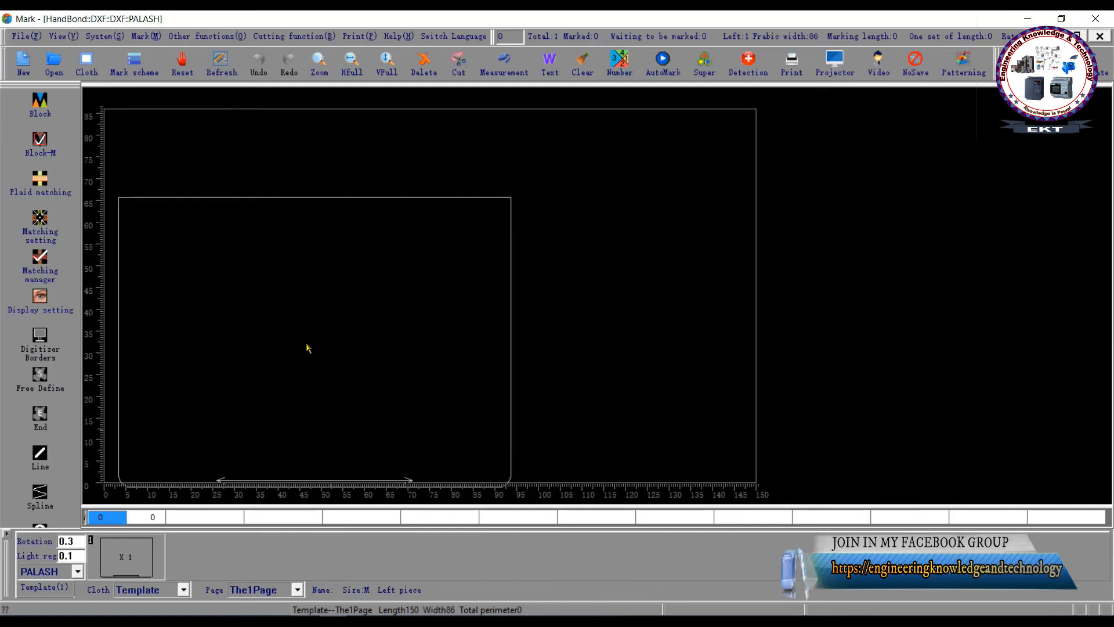
left_click(283, 356)
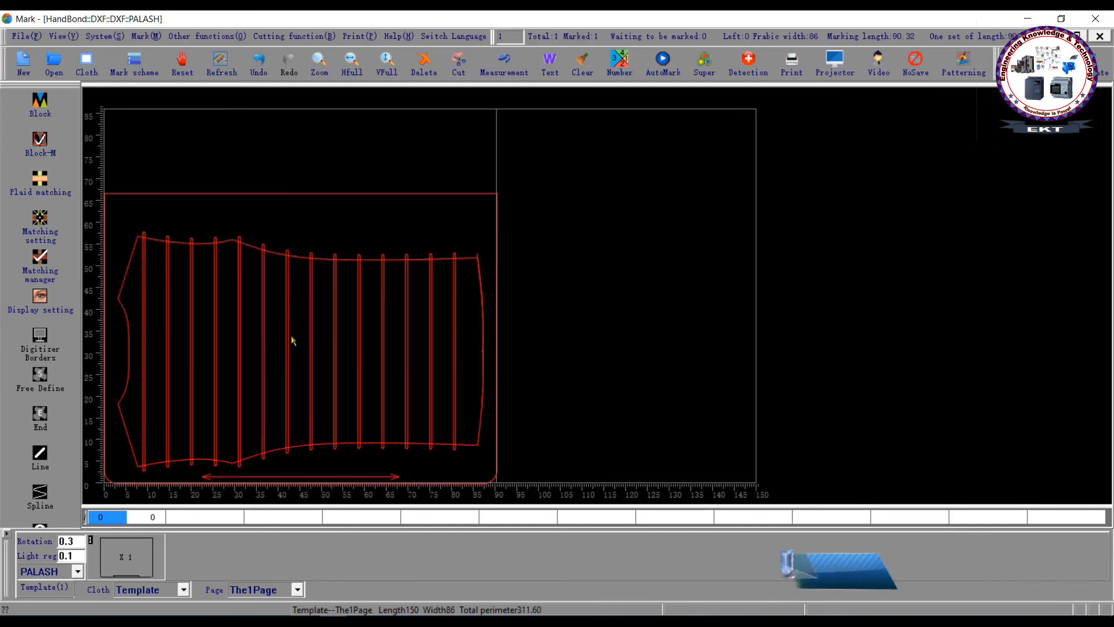
left_click(549, 226)
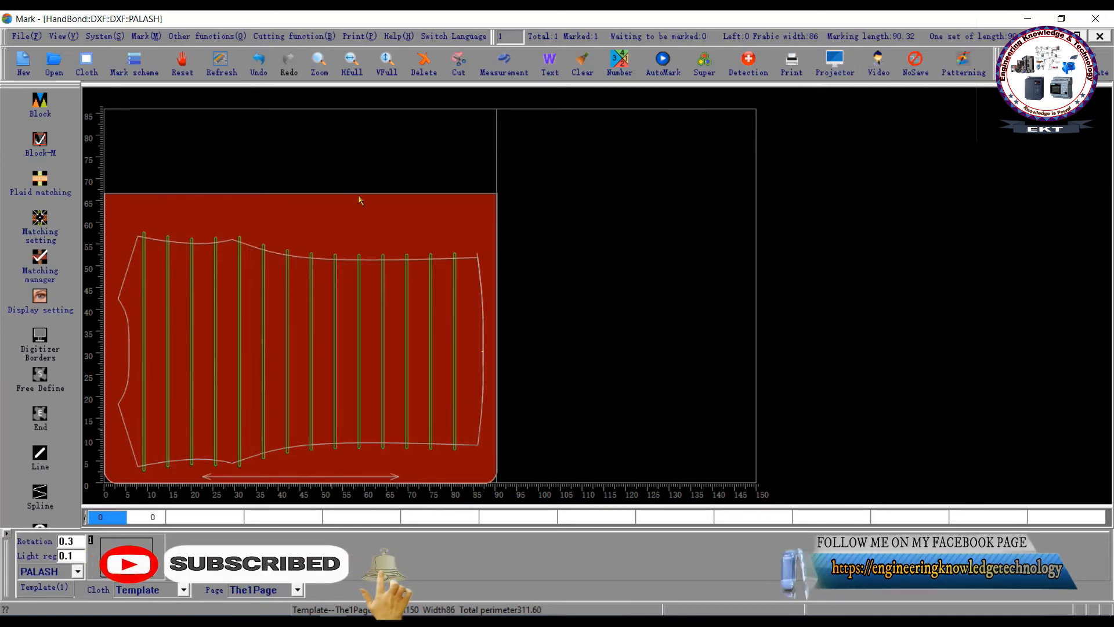
Open the output preview for the marker containing the slotted template.
left_click(363, 35)
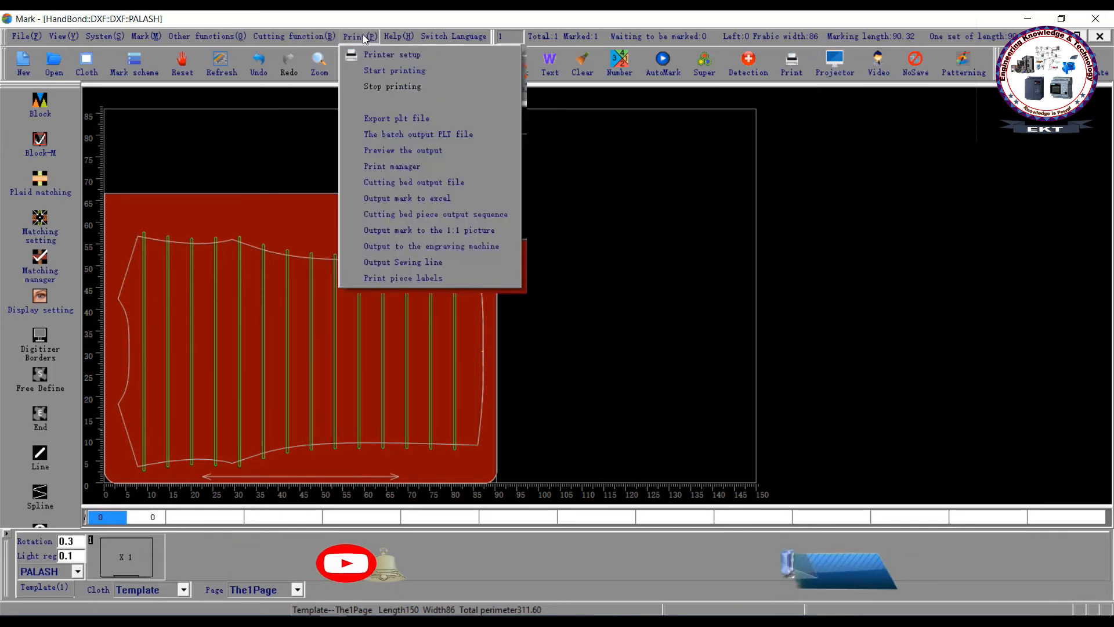
left_click(412, 151)
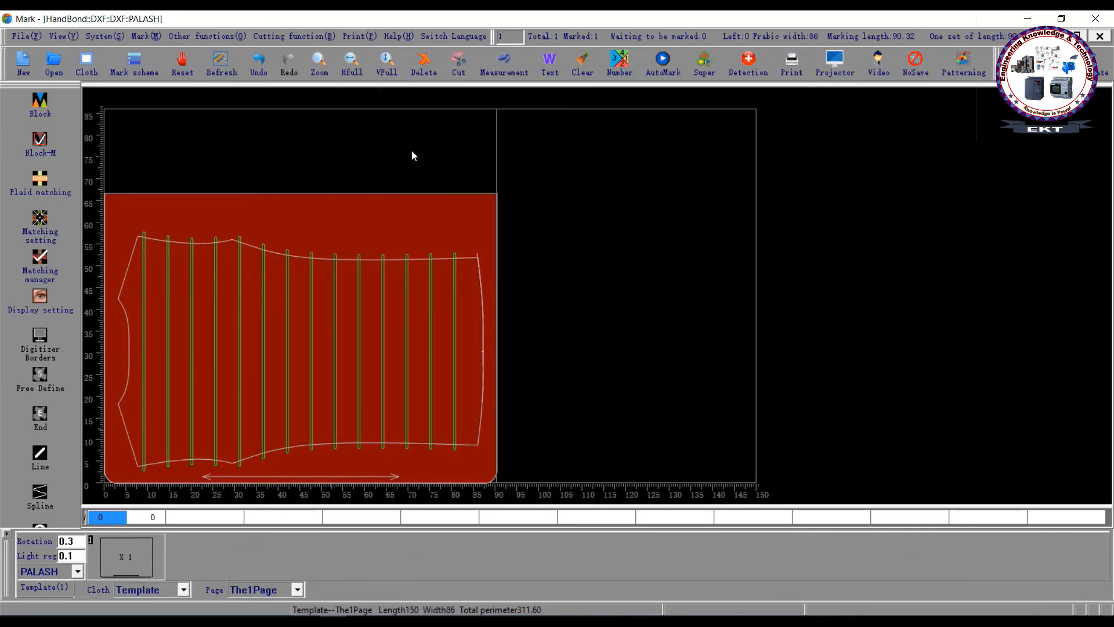